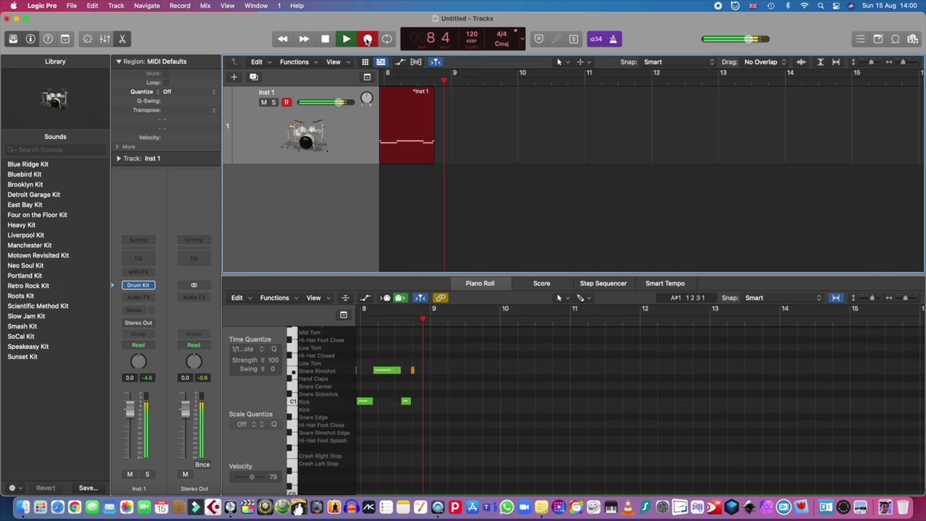
# Finish recording the kick and snare pattern and trim the end of the Inst 1 region back to bar 9.
pyautogui.click(366, 40)
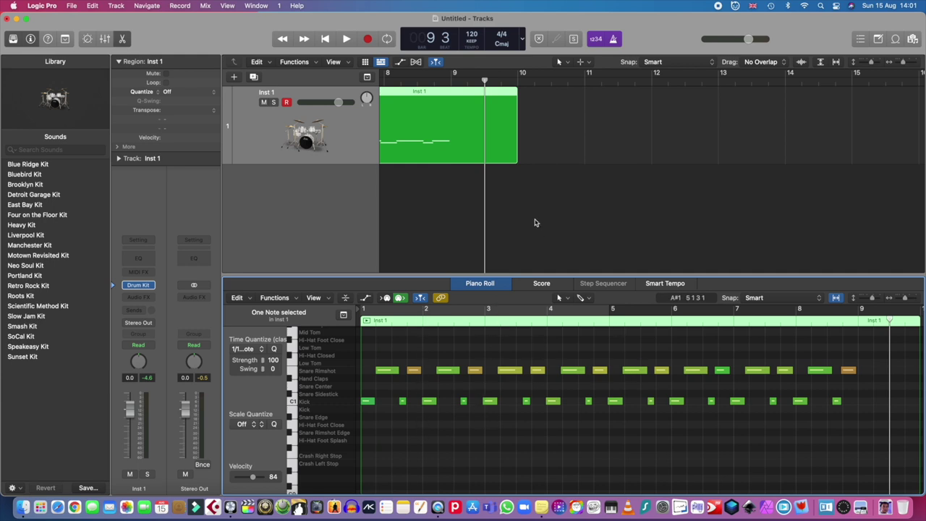
pyautogui.hscroll(-3, 535, 222)
pyautogui.hscroll(-2, 536, 222)
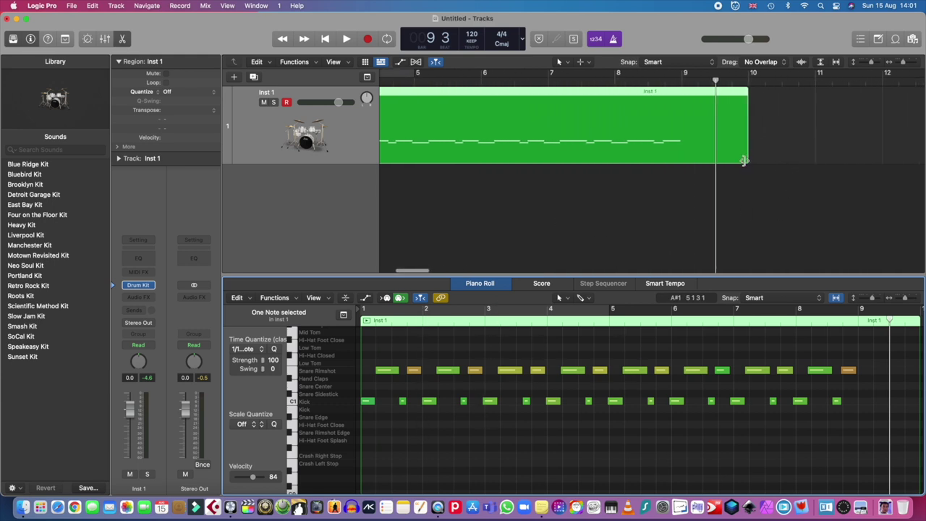
pyautogui.moveTo(747, 160); pyautogui.dragTo(682, 141)
pyautogui.press('z')
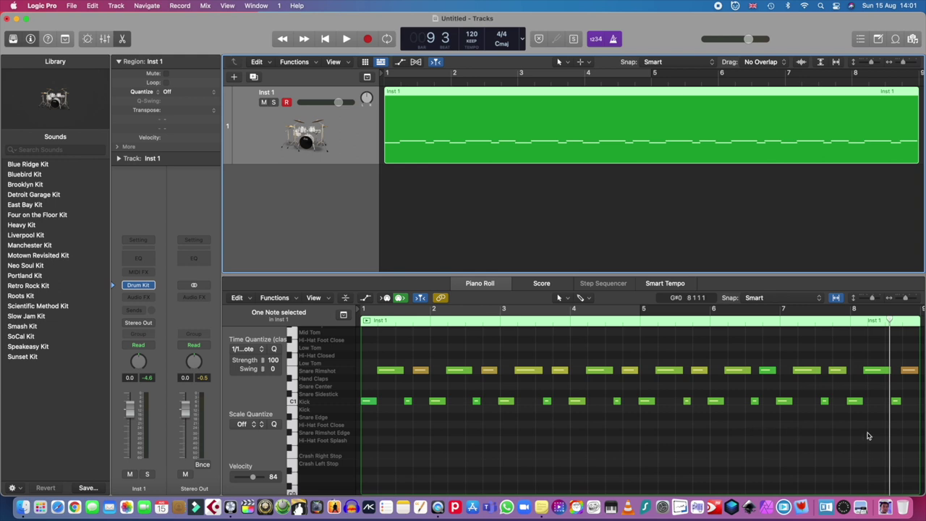
# Select the whole Inst 1 drum region for note editing and set its region quantize to 1/8 Note.
pyautogui.hscroll(3, 833, 459)
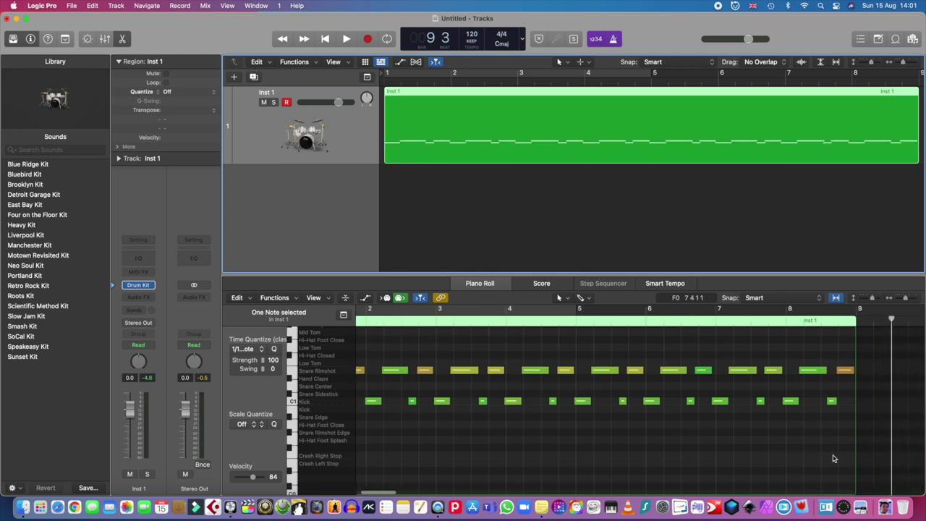
pyautogui.hscroll(-2, 833, 458)
pyautogui.hscroll(-2, 833, 459)
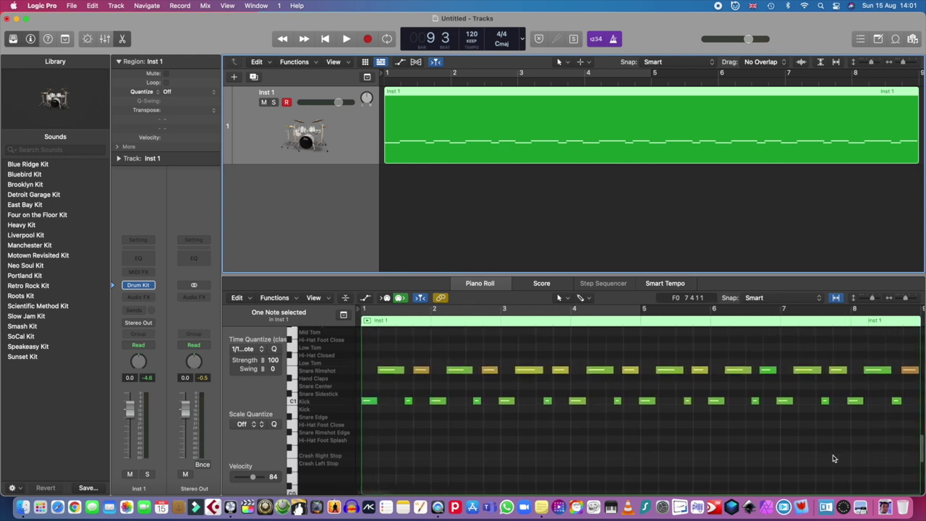
pyautogui.doubleClick(494, 127)
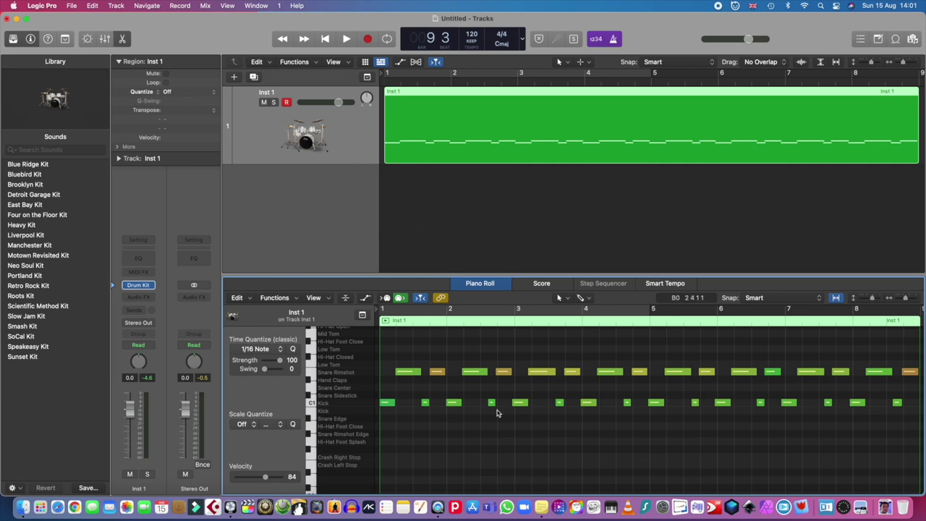
pyautogui.click(198, 92)
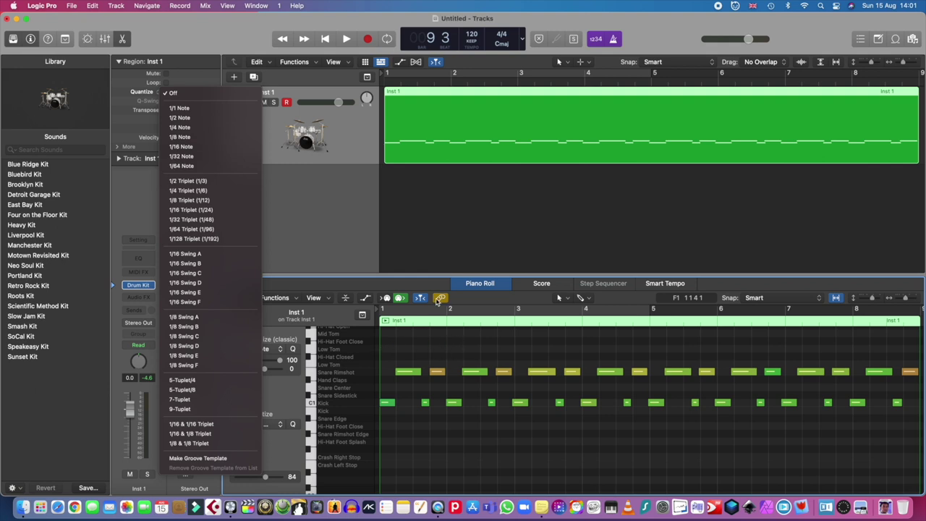
pyautogui.click(209, 143)
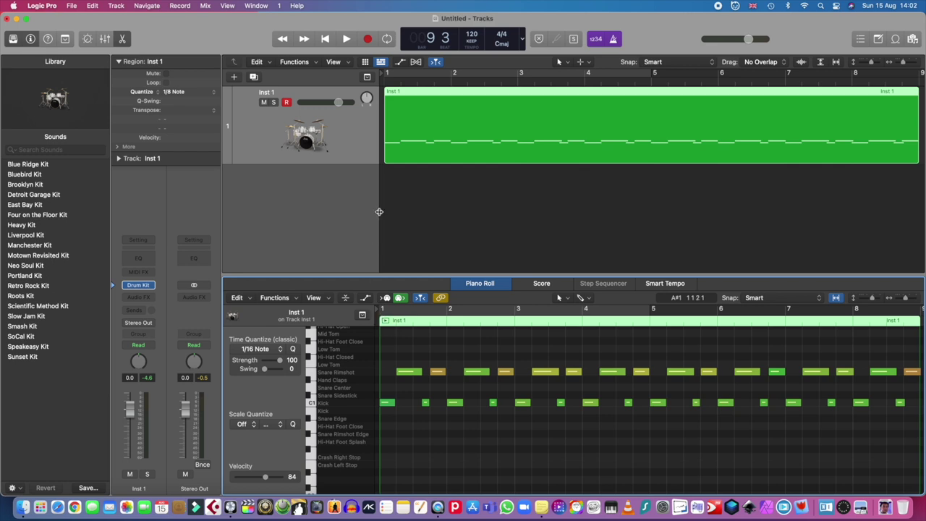
# Play the quantized drum region from bar 1 through to its end past bar 9, and stop playback.
pyautogui.click(325, 42)
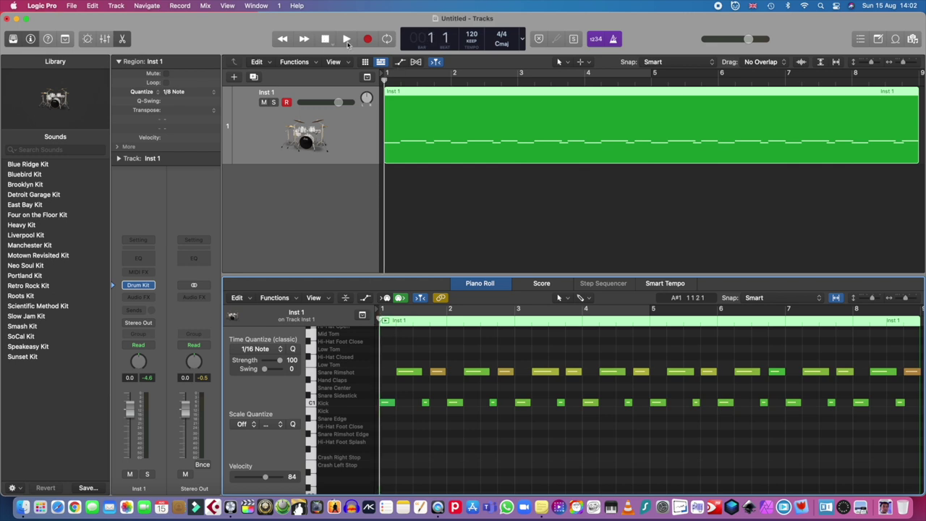
pyautogui.click(347, 40)
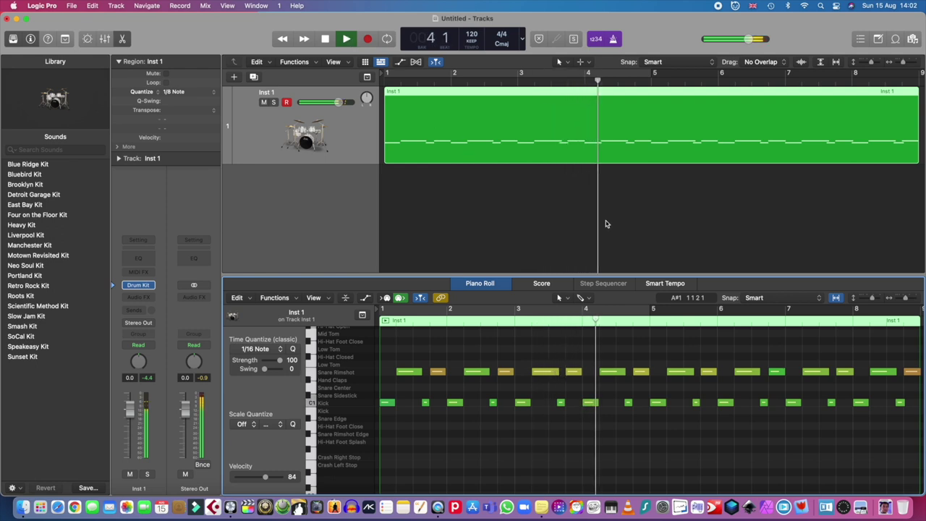
pyautogui.hscroll(5, 578, 230)
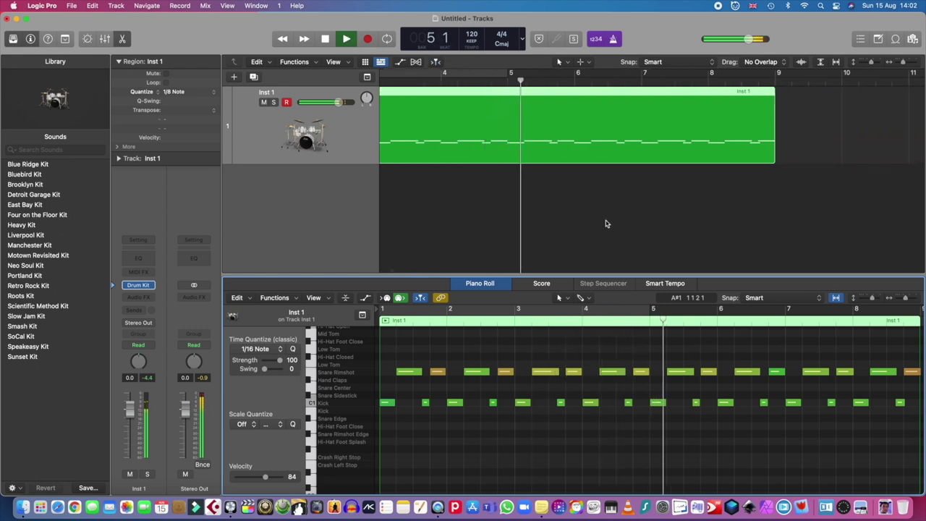
pyautogui.hscroll(2, 607, 224)
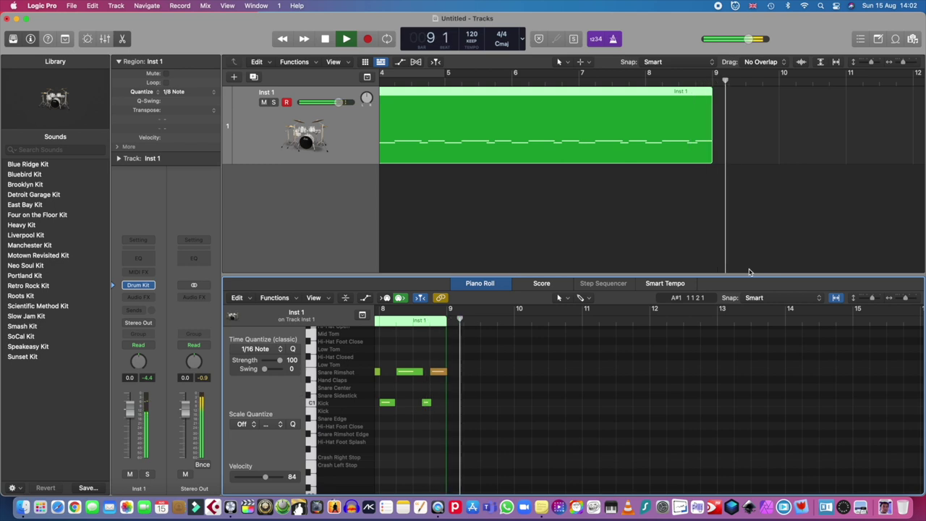
pyautogui.press('space')
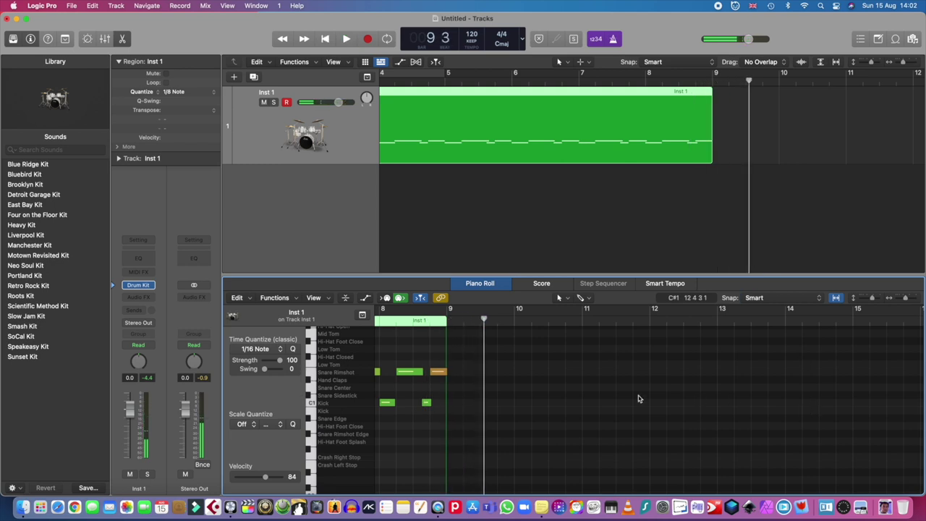
pyautogui.hscroll(-10, 478, 380)
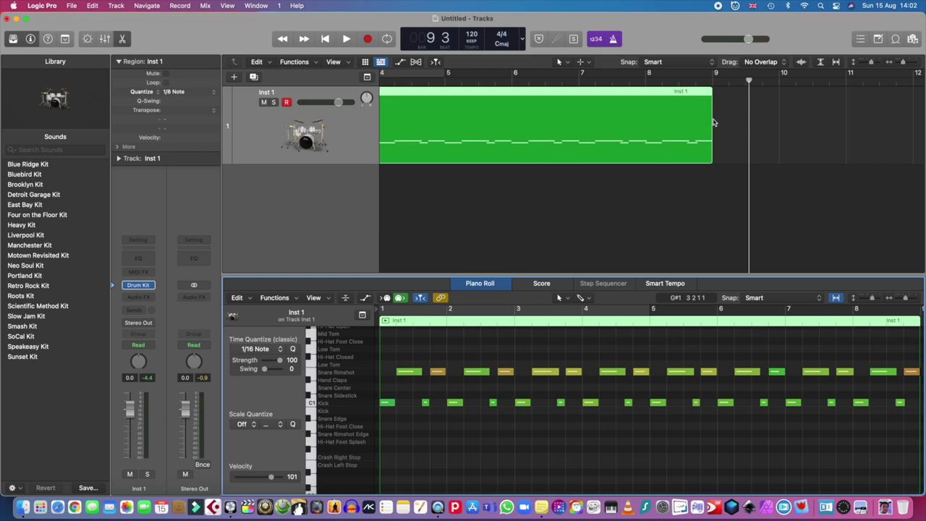
# Loop the Inst 1 drum region beyond bar 9 so that the repeats run up to bar 25.
pyautogui.moveTo(903, 67); pyautogui.dragTo(899, 66)
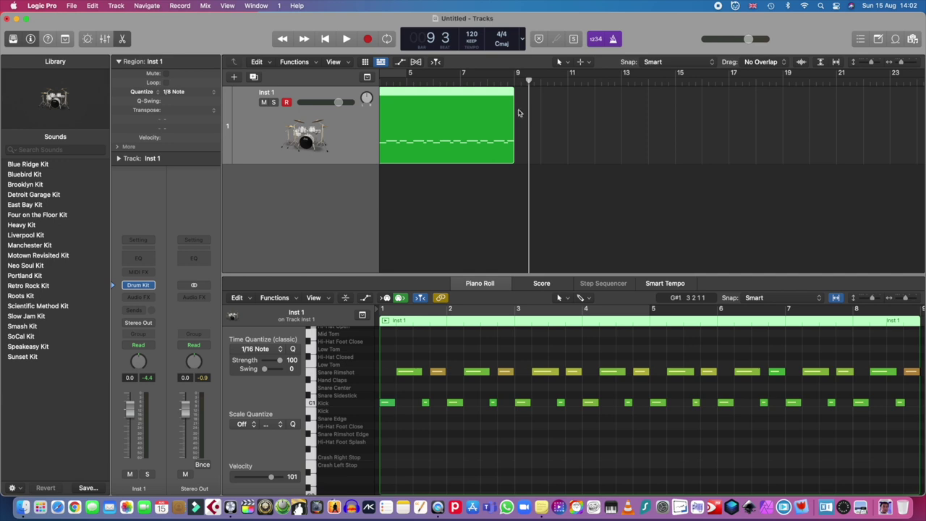
pyautogui.moveTo(514, 114); pyautogui.dragTo(729, 128)
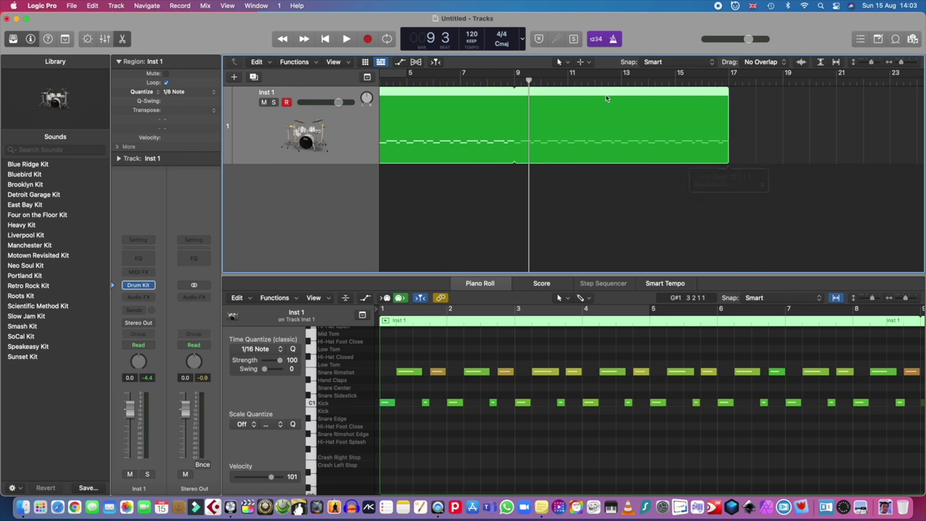
pyautogui.hscroll(-5, 562, 166)
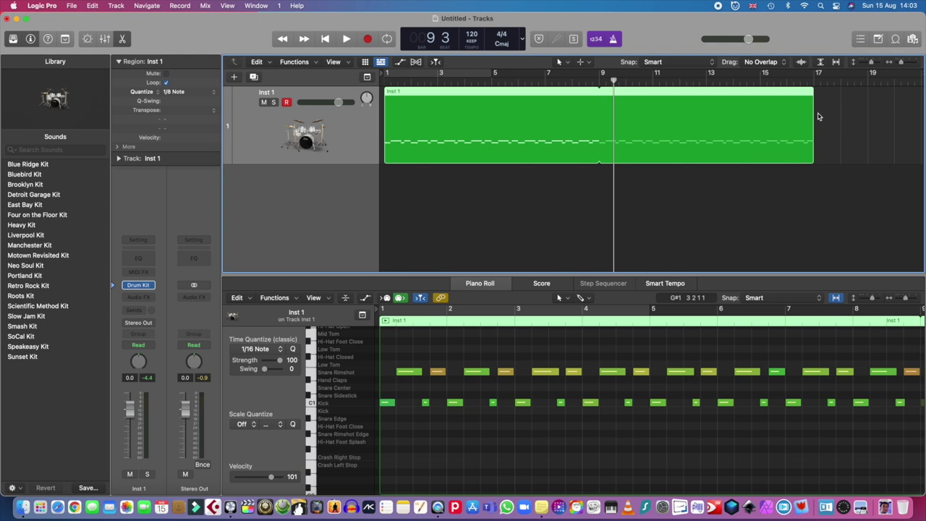
pyautogui.moveTo(815, 112); pyautogui.dragTo(788, 186)
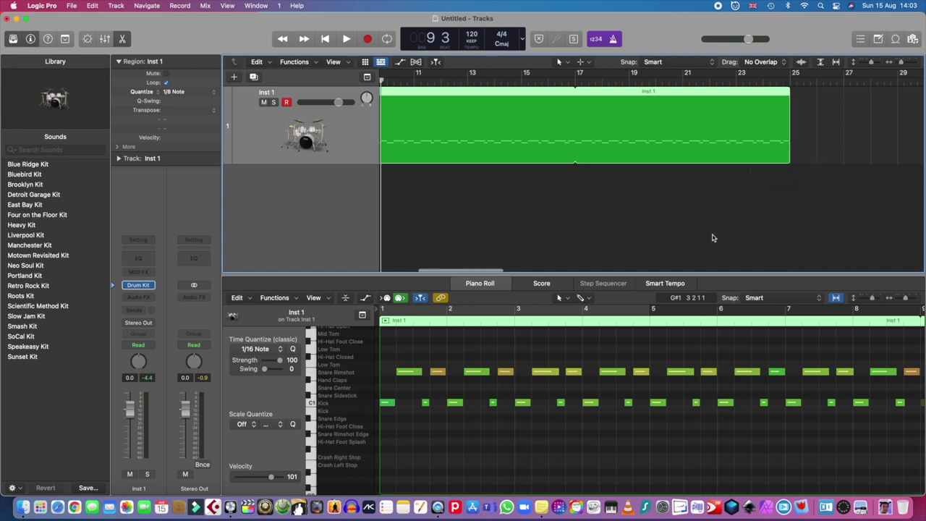
pyautogui.hscroll(-10, 547, 138)
pyautogui.click(476, 215)
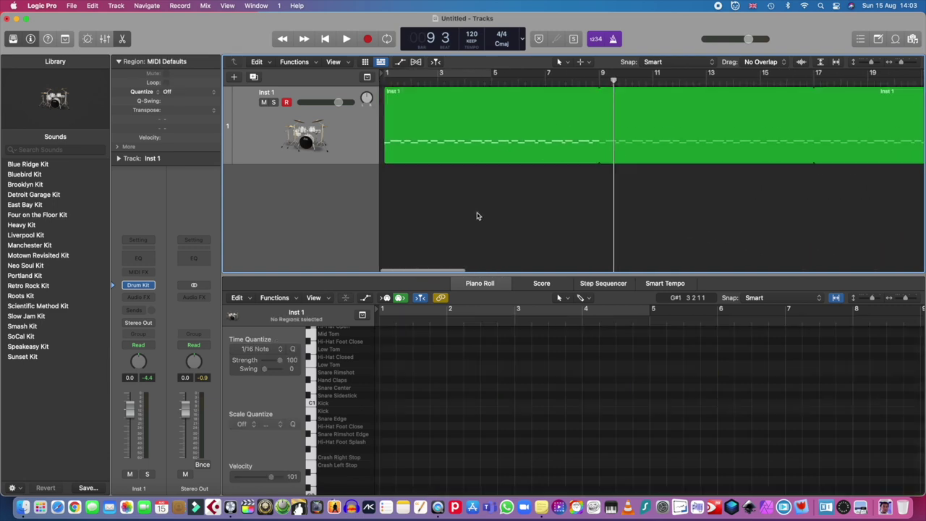
pyautogui.click(359, 146)
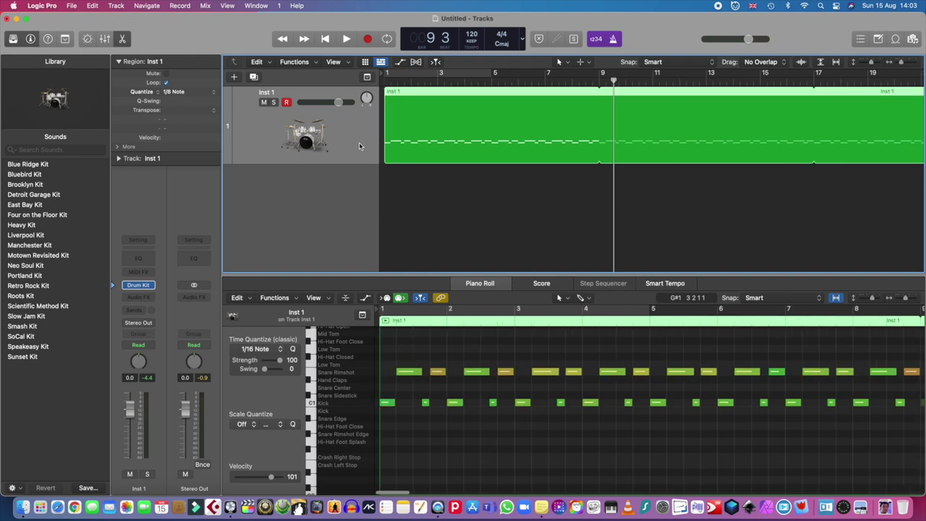
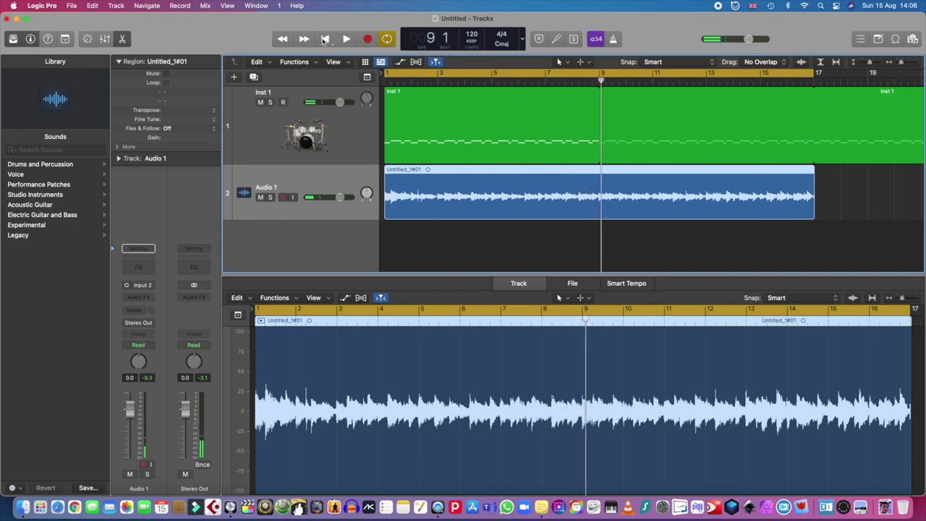
# Turn on Flex for the Audio 1 track and quantize its recorded region to 1/8 Note.
pyautogui.click(324, 40)
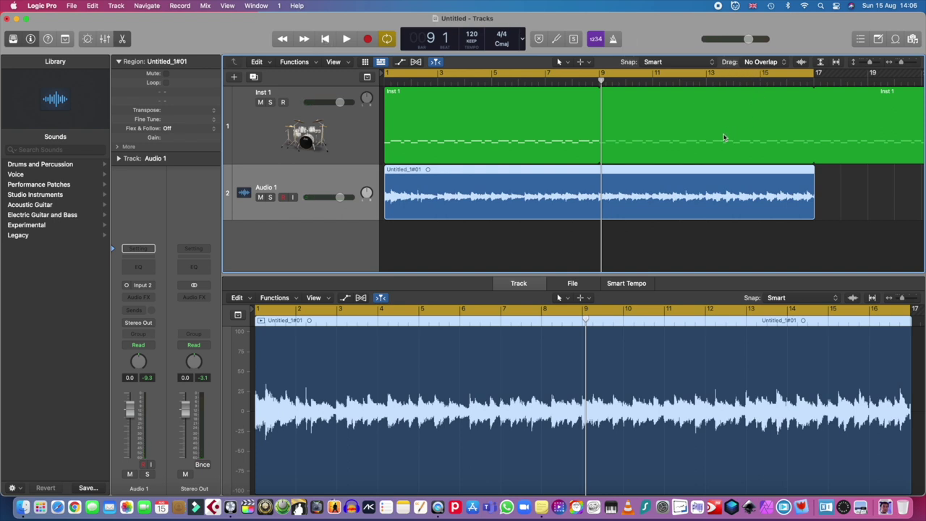
pyautogui.click(361, 298)
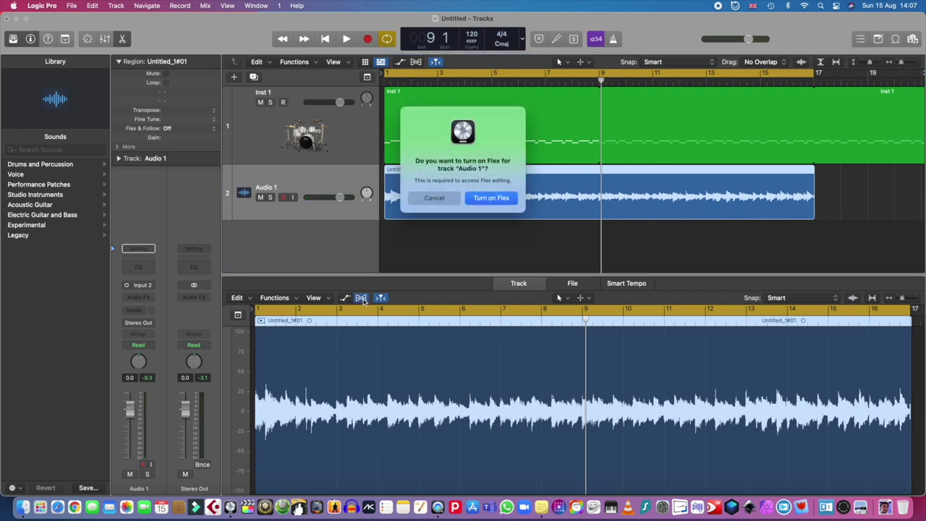
pyautogui.click(486, 197)
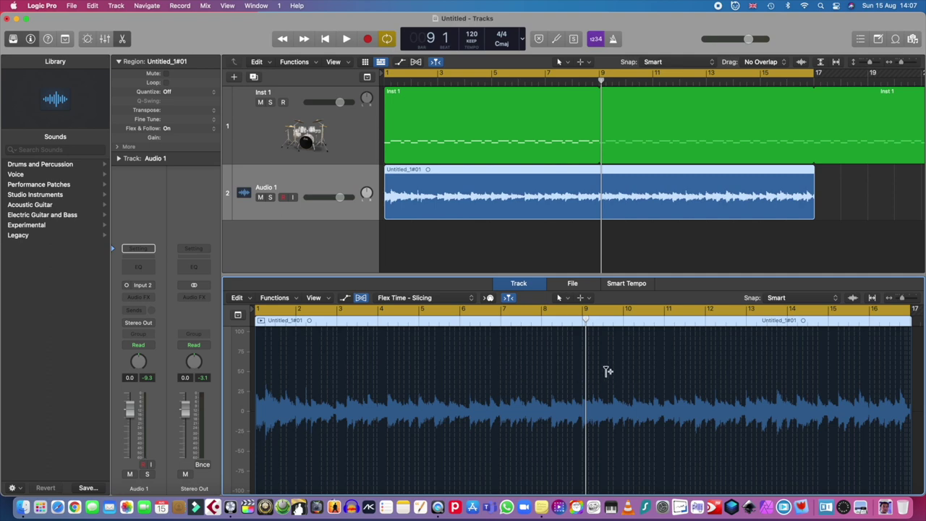
pyautogui.click(179, 93)
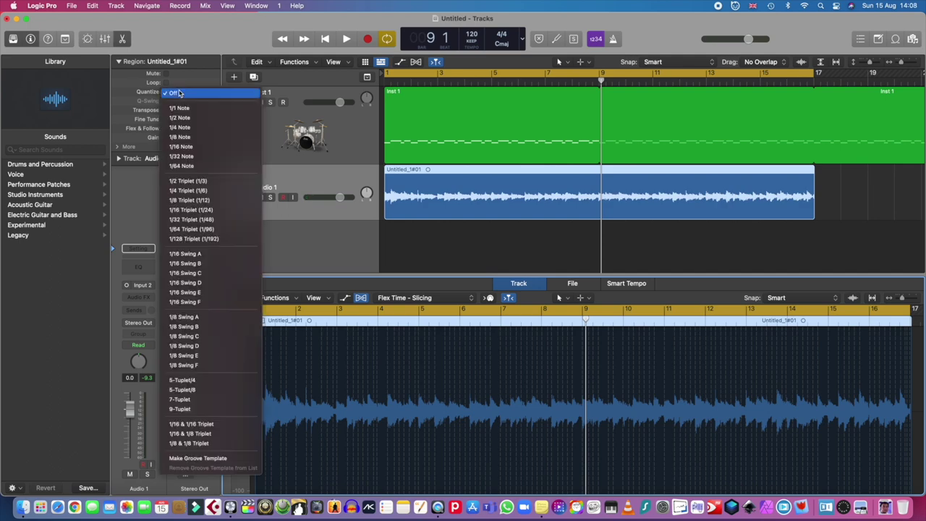
pyautogui.click(189, 137)
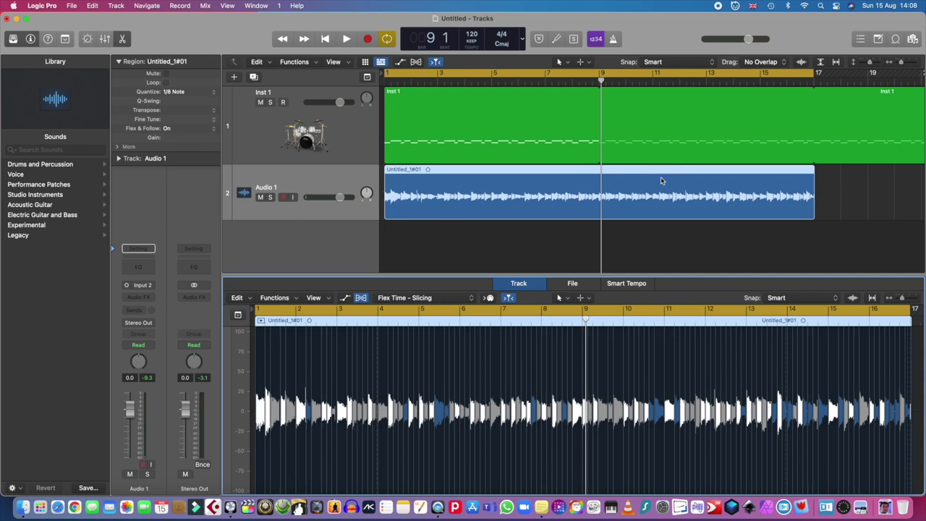
# Play the quantized audio together with the drums from bar 1 and stop playback around bar 11.
pyautogui.click(386, 72)
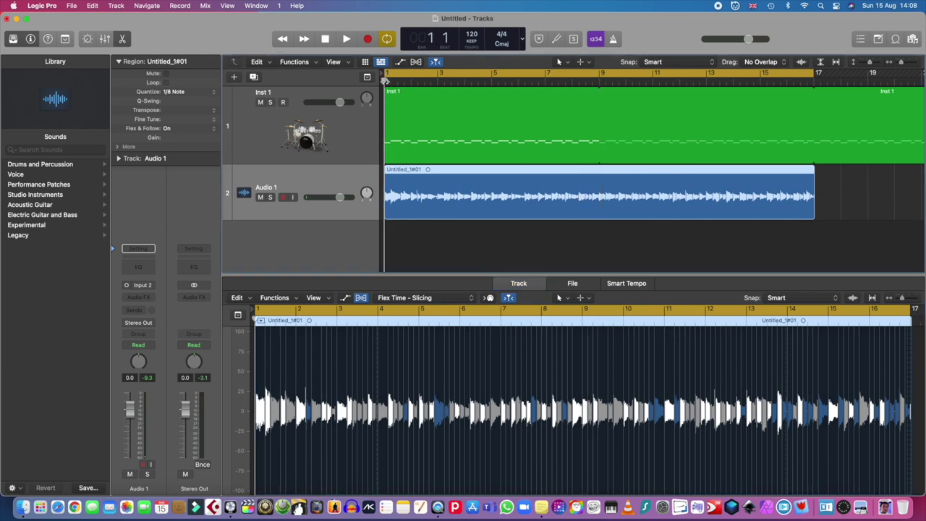
pyautogui.click(346, 39)
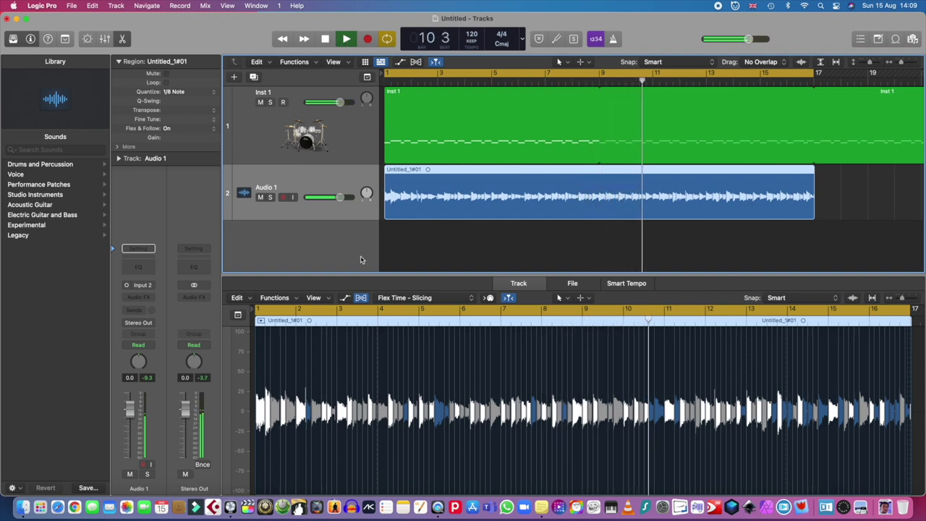
pyautogui.press('space')
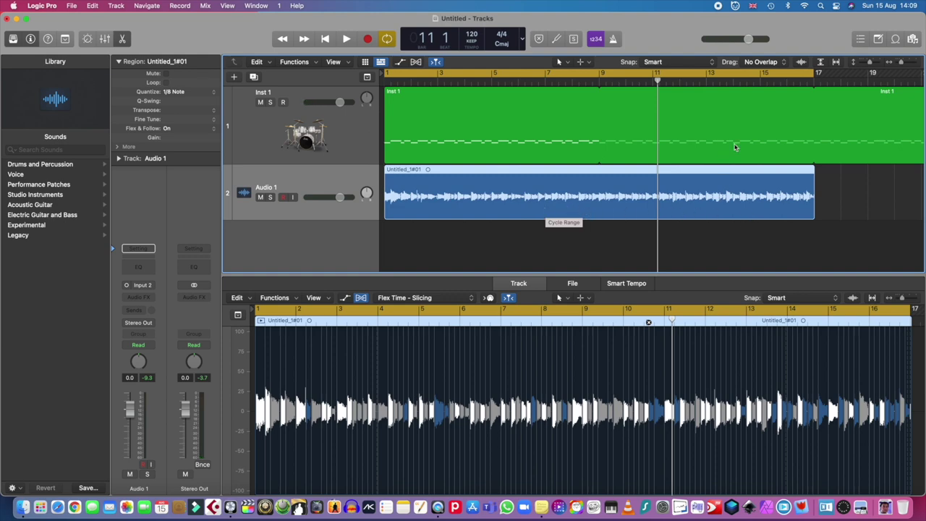
# Inspect the quantized slices of the Audio 1 region closely around bars 8 to 13 and audition that passage.
pyautogui.moveTo(901, 64); pyautogui.dragTo(906, 66)
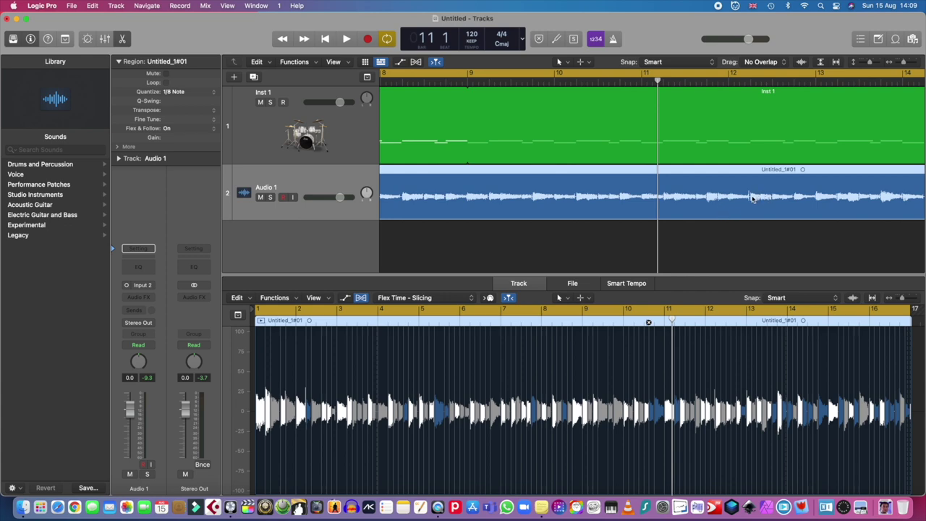
pyautogui.hscroll(2, 506, 211)
pyautogui.click(709, 81)
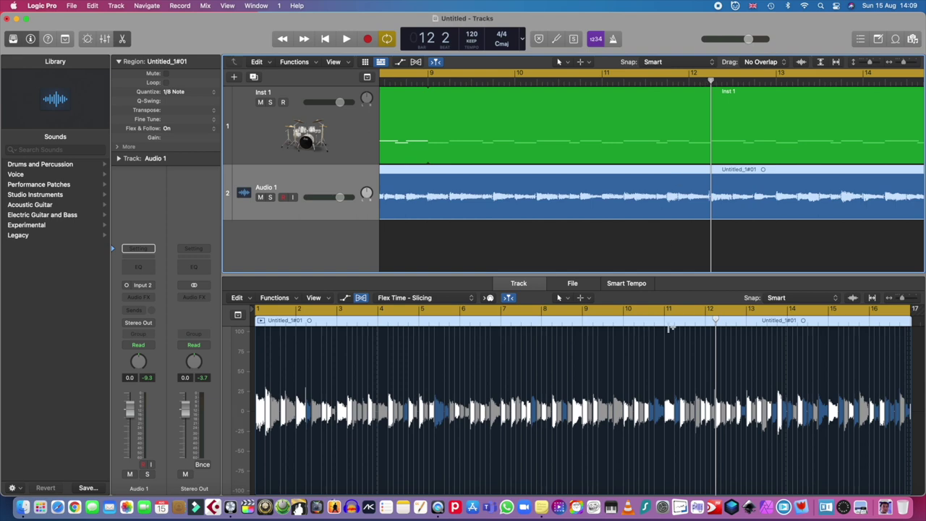
pyautogui.moveTo(904, 302); pyautogui.dragTo(909, 302)
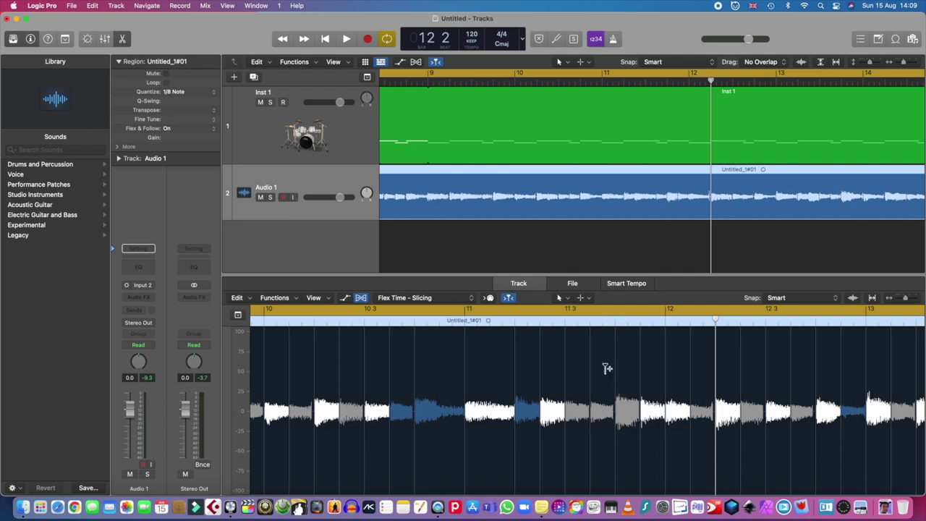
pyautogui.hscroll(-10, 458, 435)
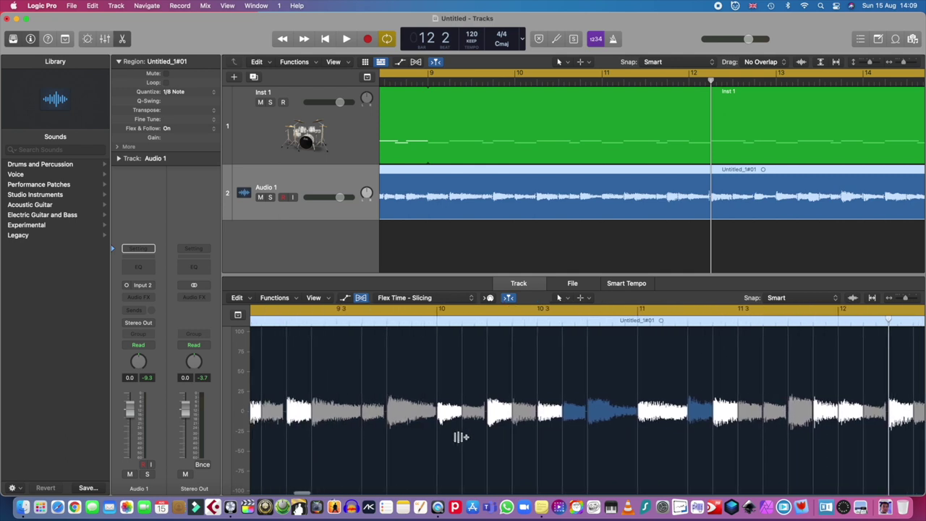
pyautogui.hscroll(-4, 460, 436)
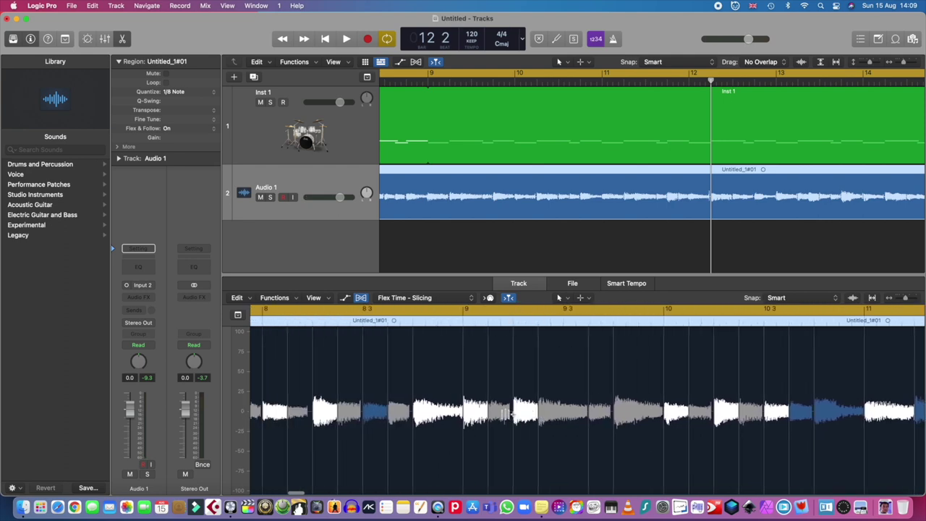
pyautogui.click(346, 39)
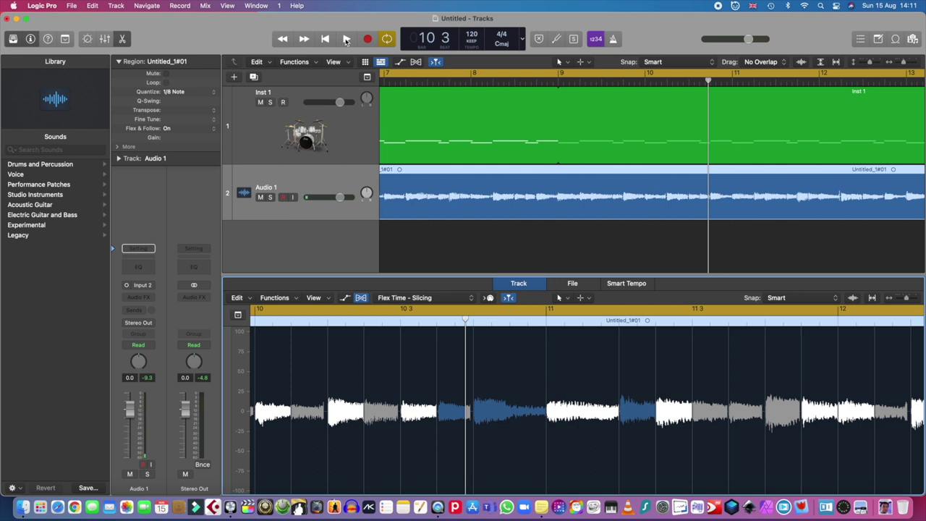
pyautogui.click(195, 94)
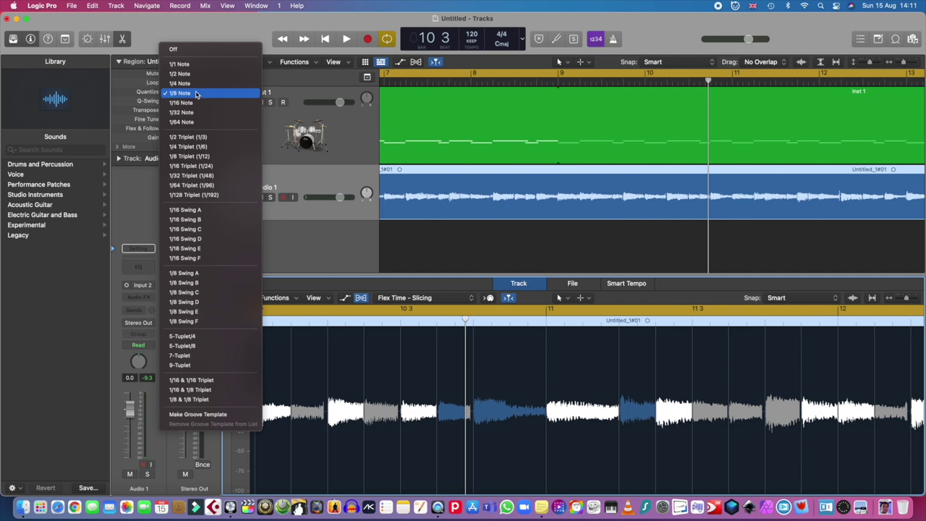
pyautogui.click(343, 20)
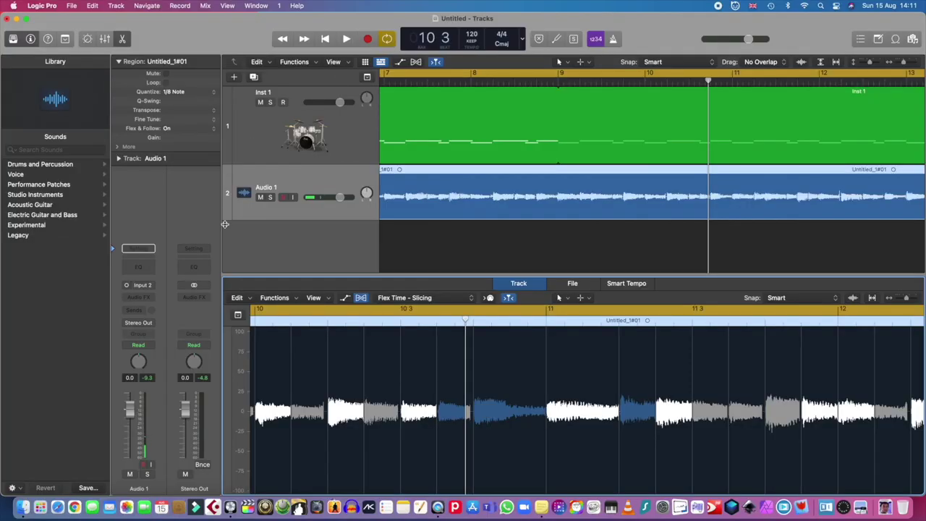
# Add two flex markers inside the short grey slice just after bar 10 of the Audio 1 region.
pyautogui.click(305, 411)
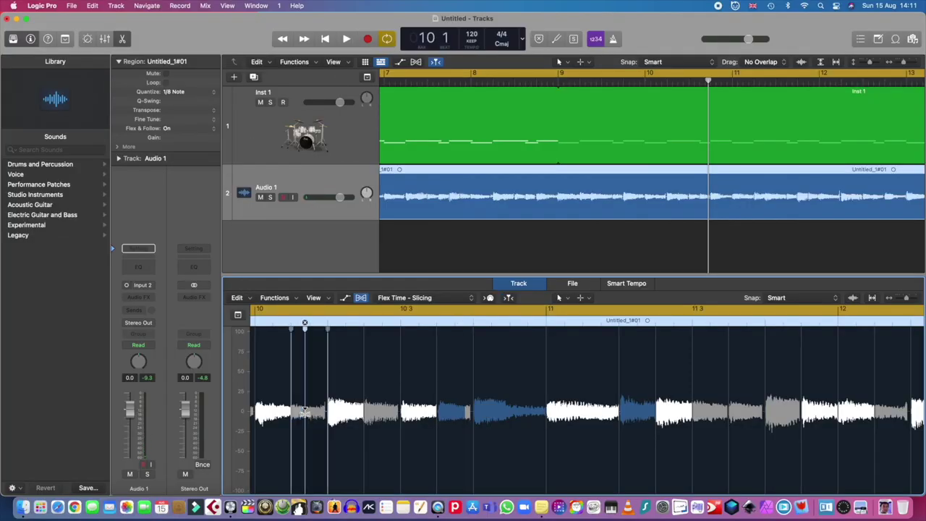
pyautogui.click(311, 411)
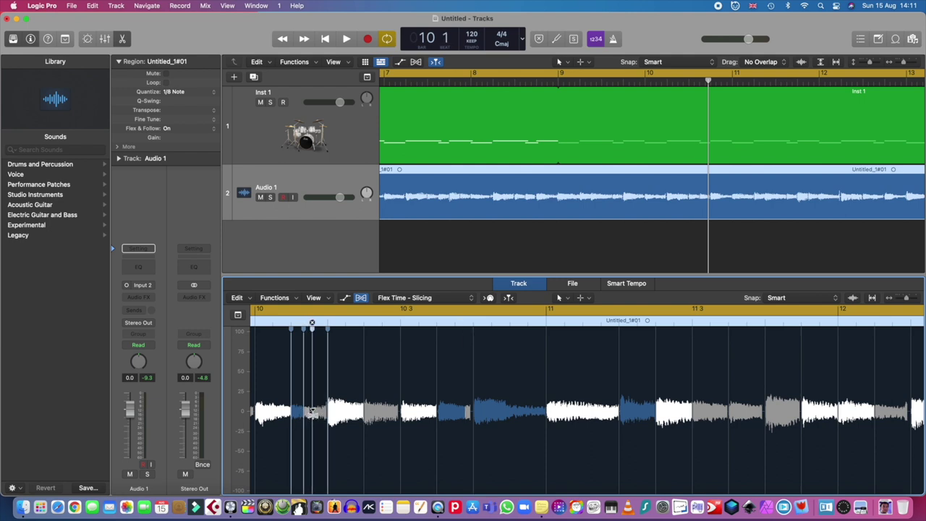
pyautogui.moveTo(313, 411); pyautogui.dragTo(312, 413)
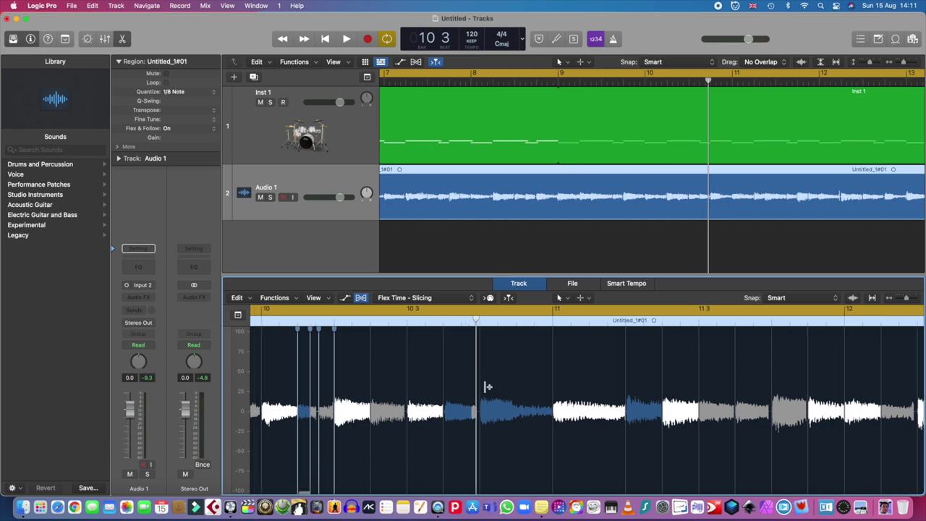
# Examine the Audio 1 slices from bar 10 back to bar 1, and view the arrangement from its start up to bar 9.
pyautogui.hscroll(-5, 485, 387)
pyautogui.hscroll(-3, 488, 386)
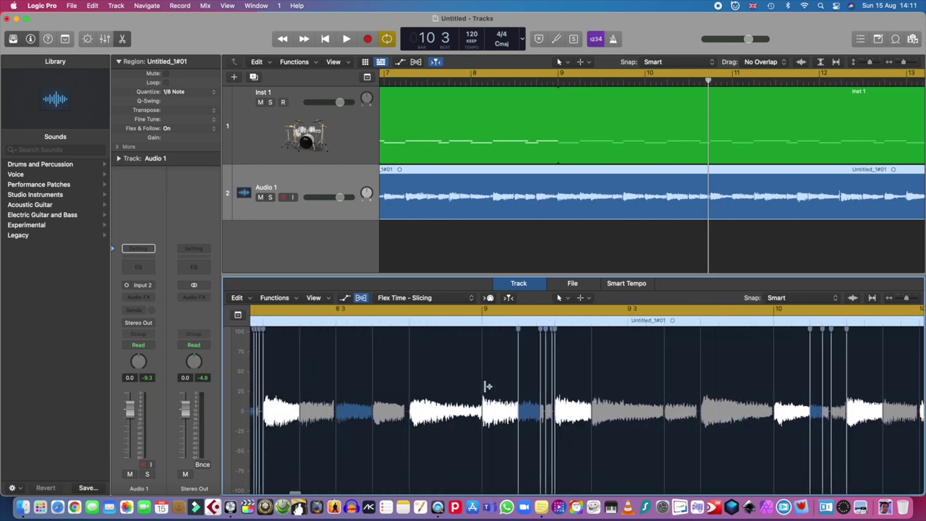
pyautogui.hscroll(-2, 488, 387)
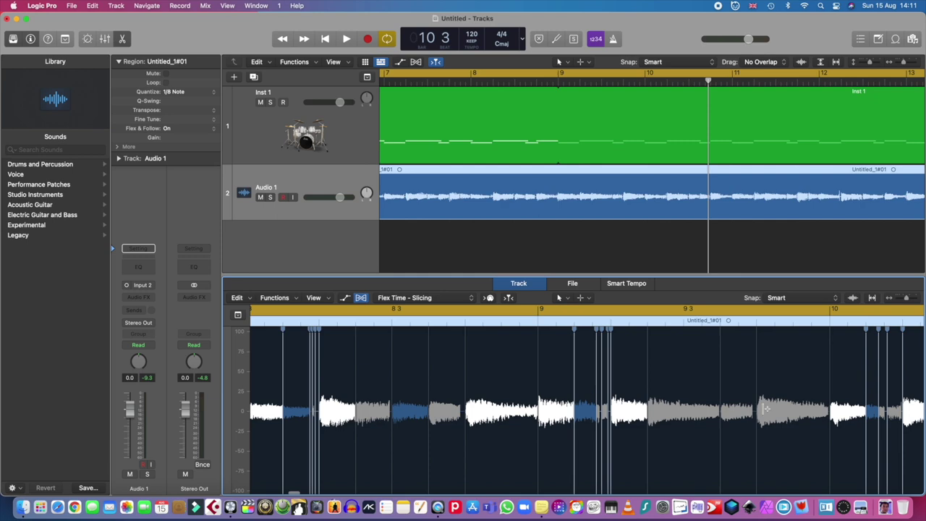
pyautogui.hscroll(-5, 631, 412)
pyautogui.hscroll(-12, 632, 412)
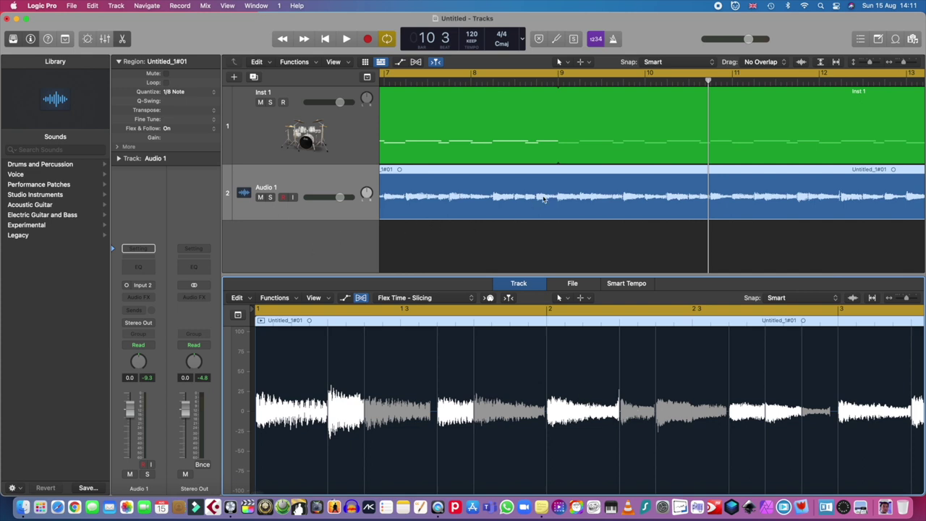
pyautogui.hscroll(-10, 496, 201)
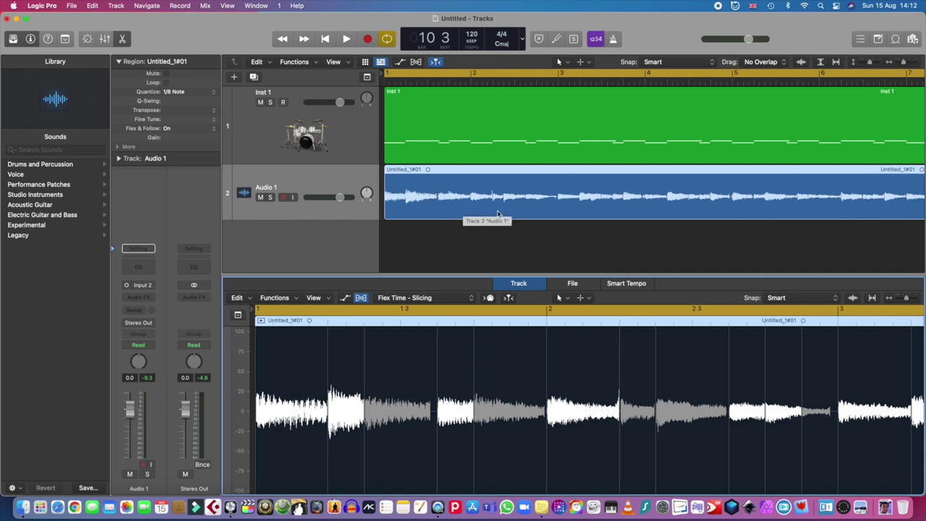
pyautogui.hscroll(-3, 525, 227)
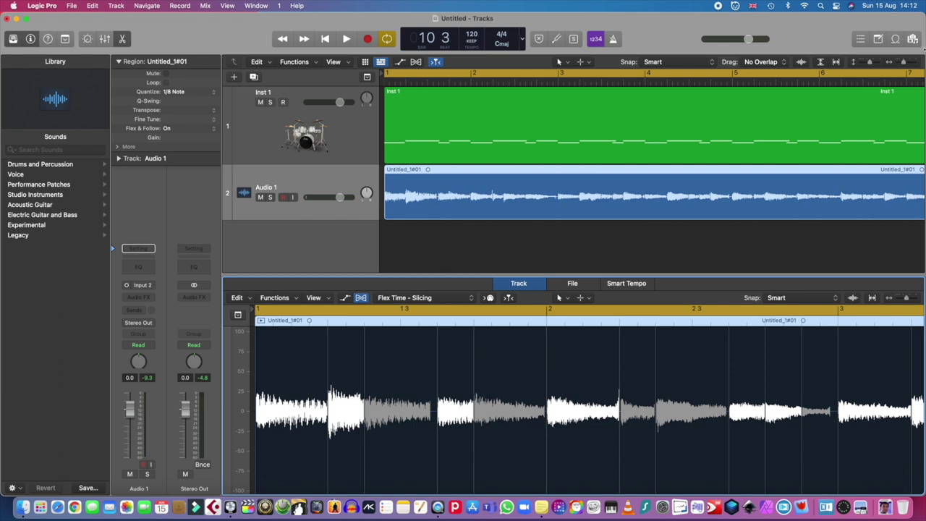
pyautogui.moveTo(903, 63); pyautogui.dragTo(902, 65)
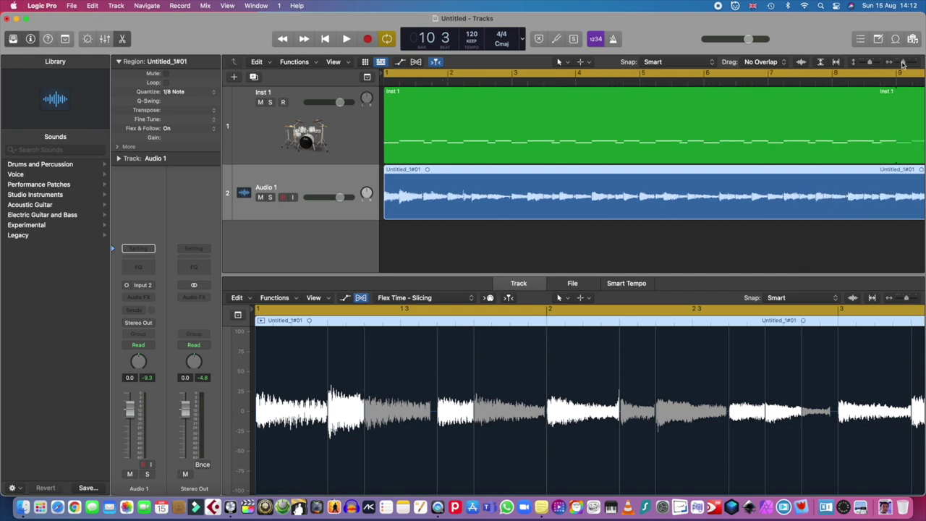